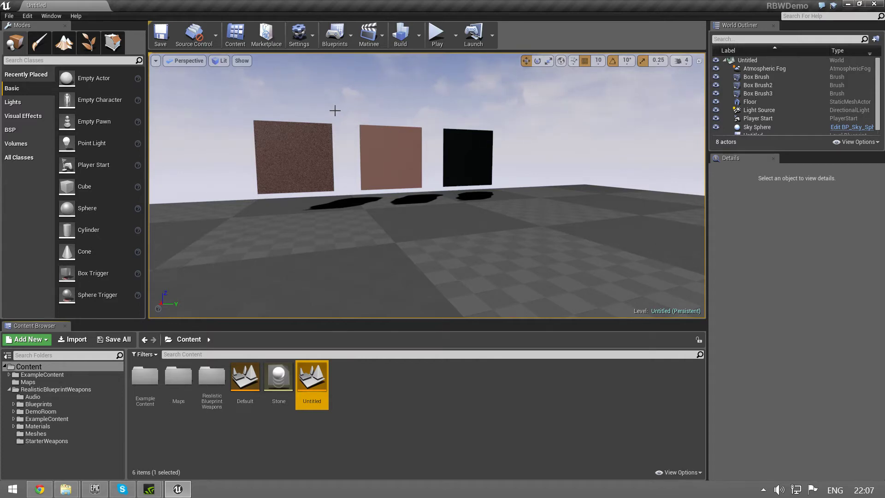
Play the level in the viewport, approach the speckled stone wall and fire the gun at it
mouse_move(335, 110)
right_down()
mouse_move(310, 109)
mouse_move(369, 118)
mouse_move(325, 119)
mouse_move(330, 111)
mouse_move(330, 120)
mouse_move(290, 132)
mouse_move(362, 121)
mouse_move(342, 121)
right_up()
key(w)
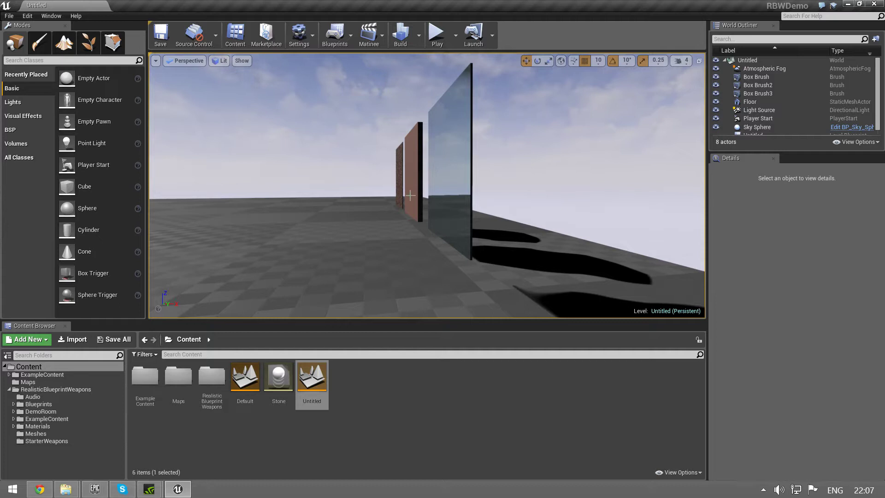
right_drag(400, 204, 497, 196)
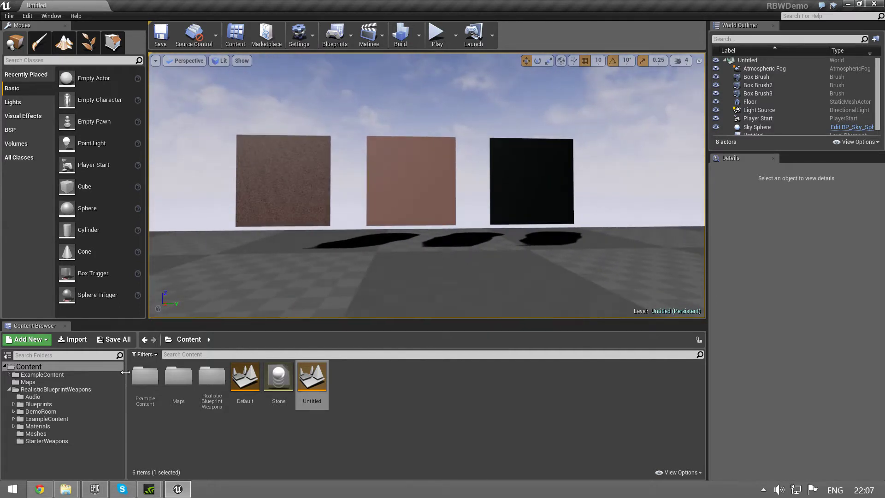
click(436, 35)
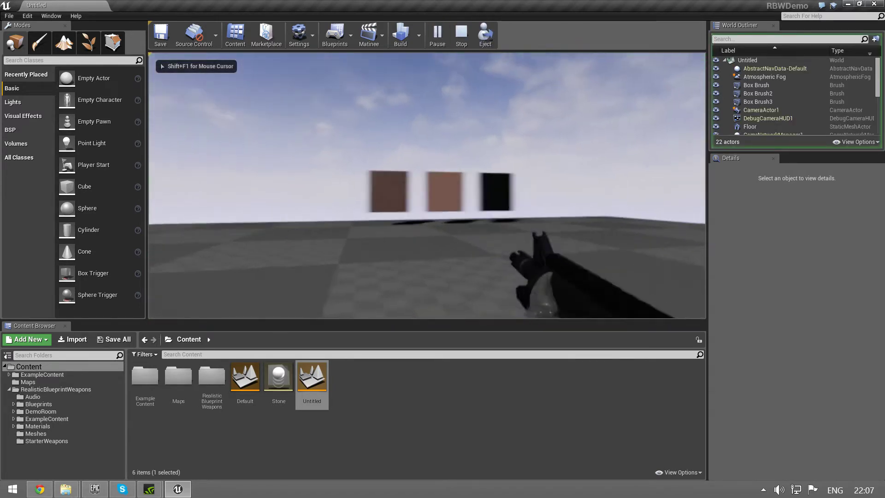
key(w)
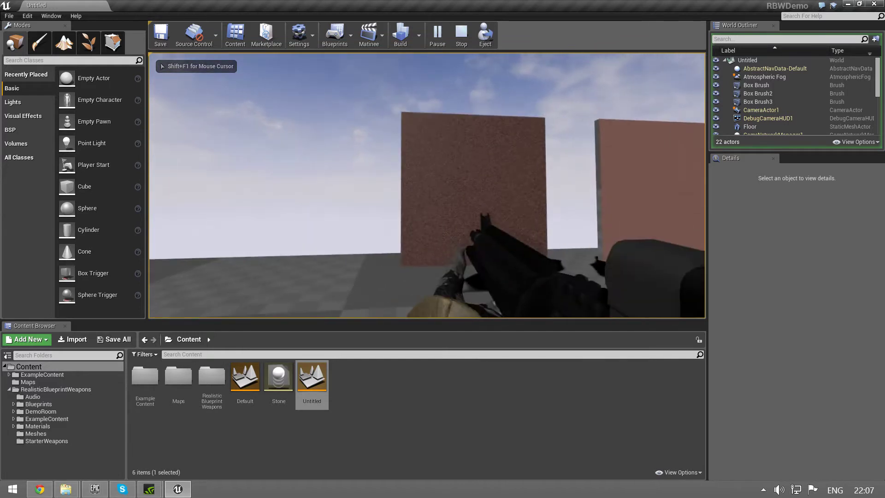
key(w)
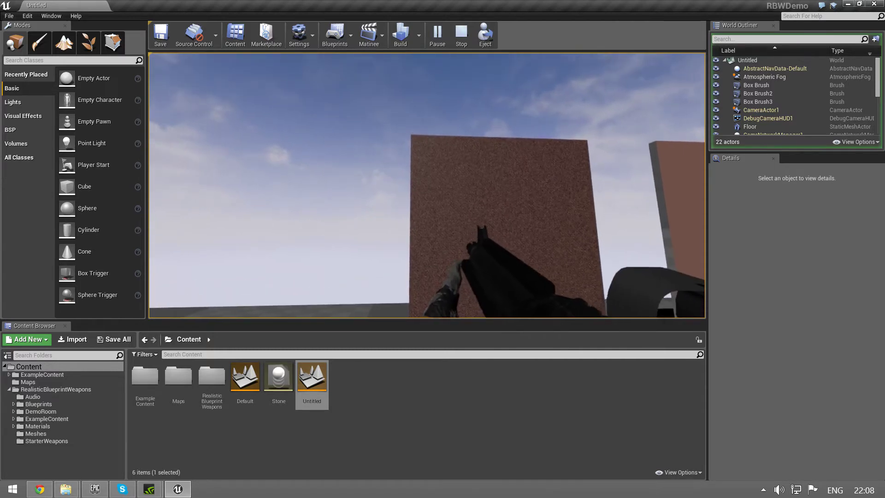
click(426, 186)
key(a)
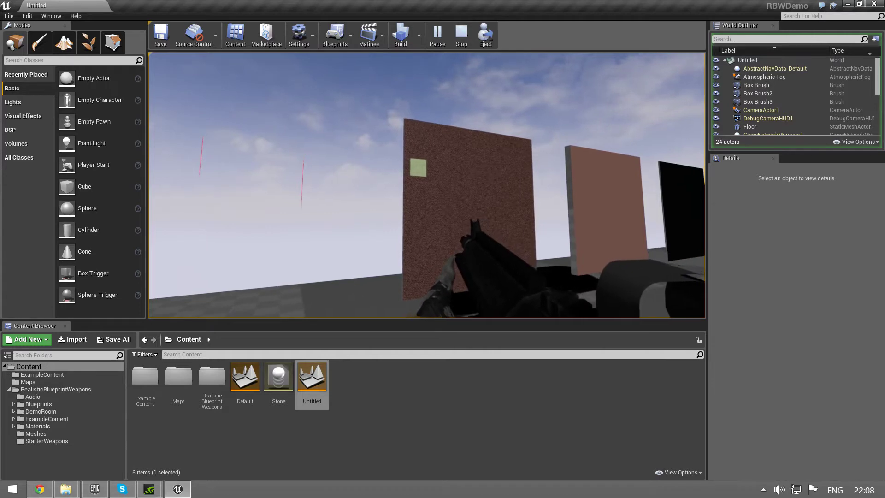
Walk to the middle wood wall and fire at it to test the bullet impact
key(d)
key(w)
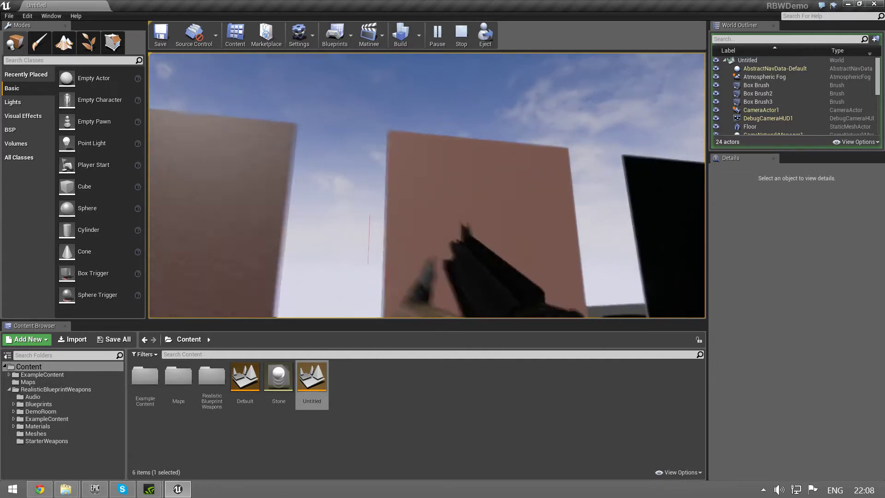
key(w)
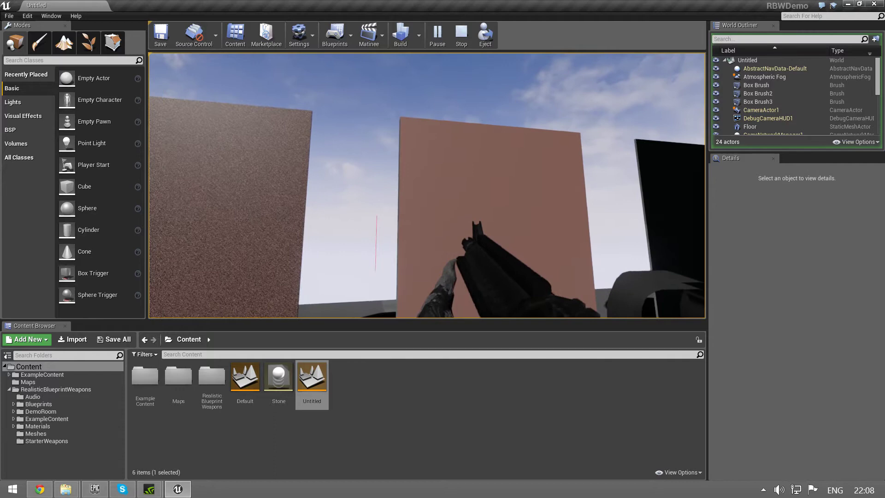
click(427, 185)
key(a)
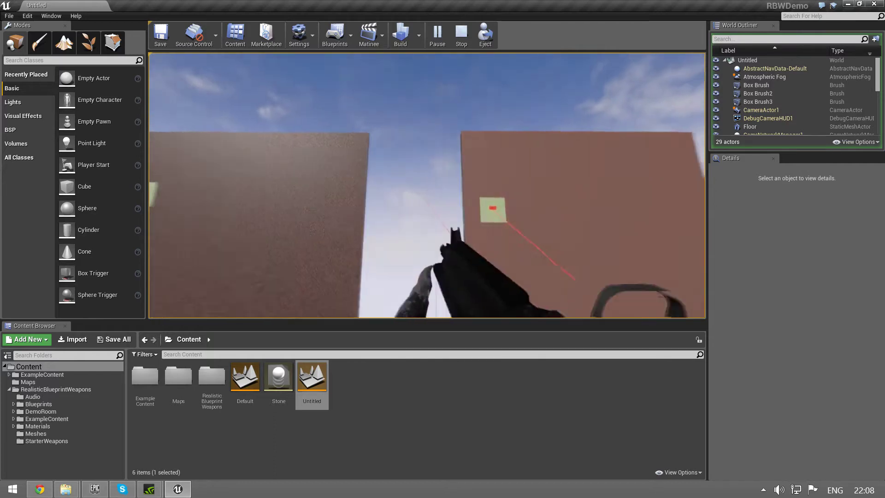
click(426, 186)
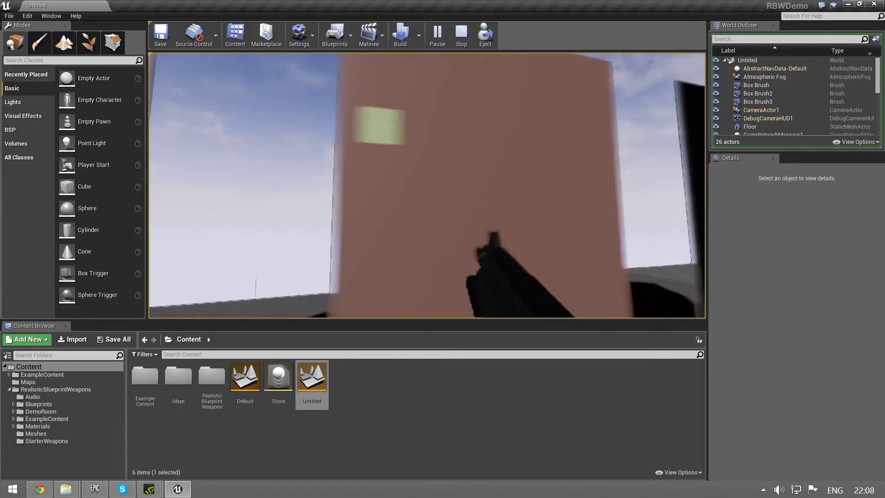
Fire at the dark iron wall and again at the neighbouring walls, and end the play session
key(w)
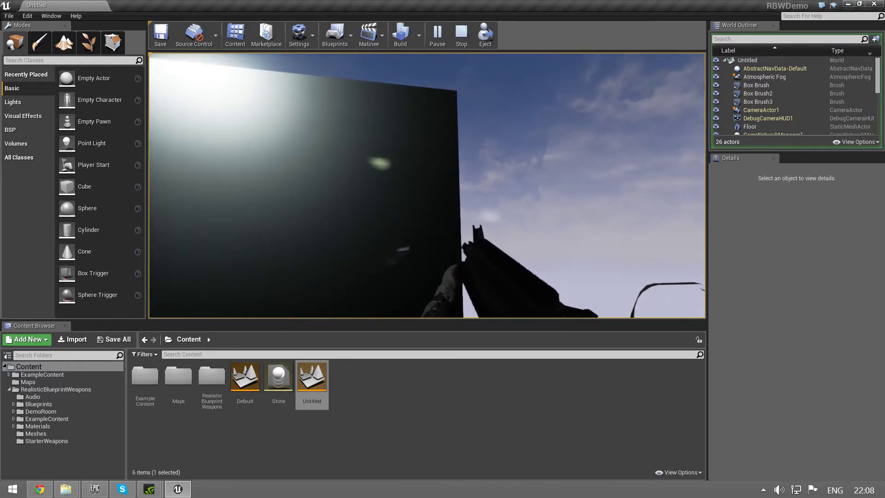
click(427, 185)
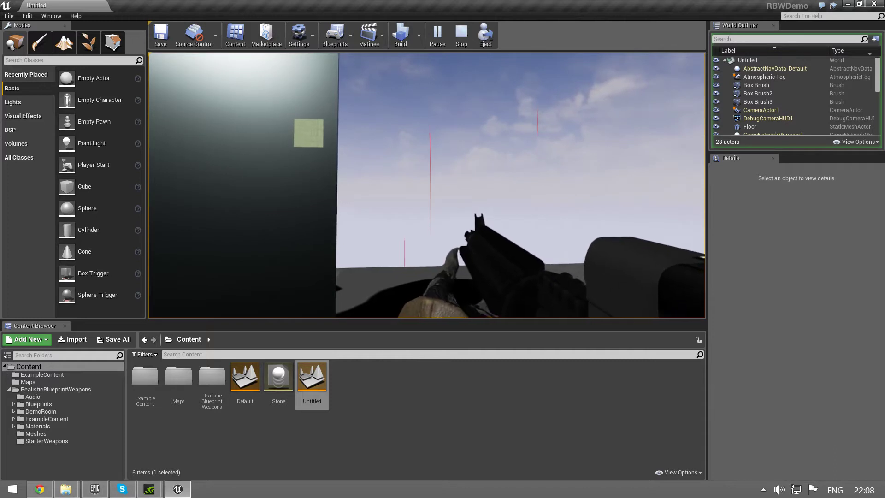
key(d)
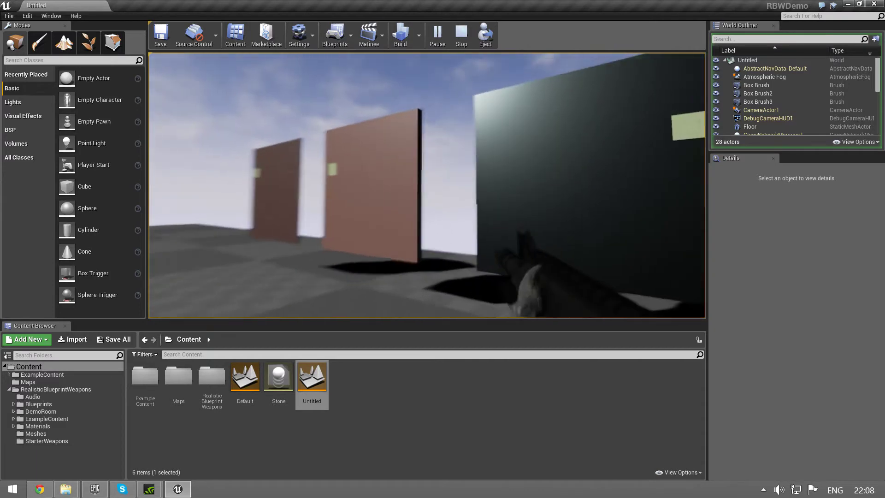
click(427, 185)
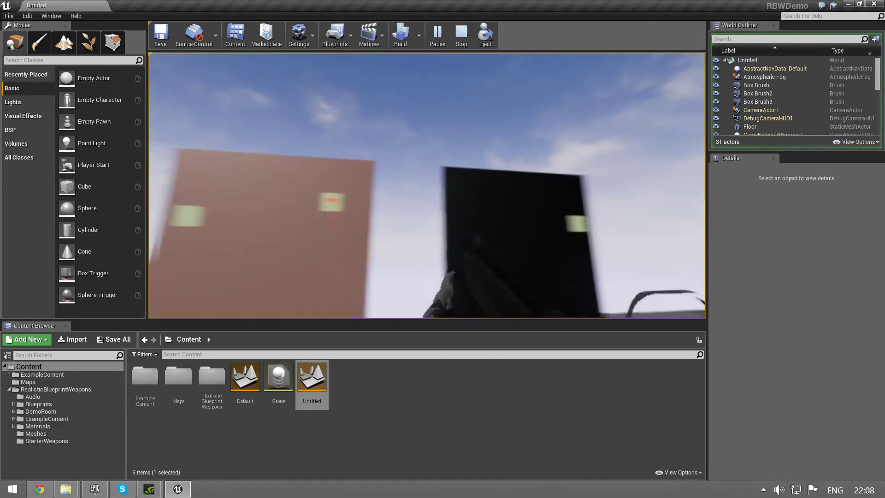
click(427, 185)
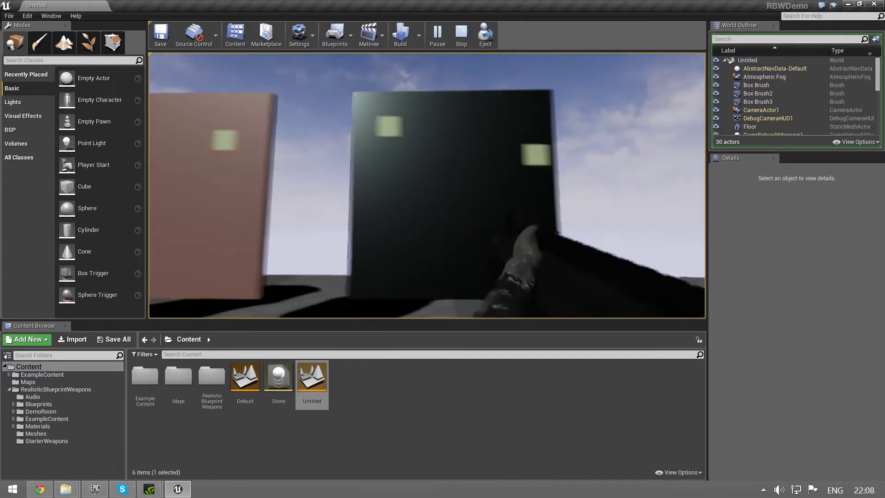
key(Escape)
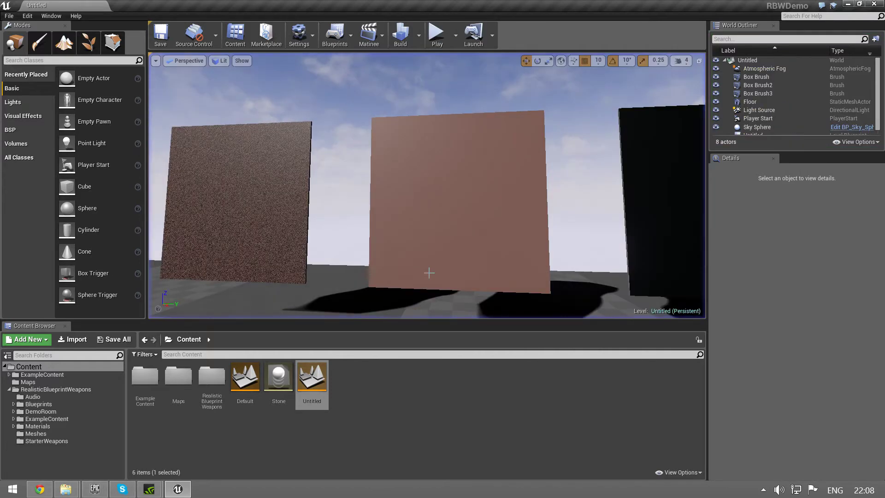
Open the Iron material from the RealisticBlueprintWeapons Materials folder and view its node graph
click(15, 427)
click(37, 427)
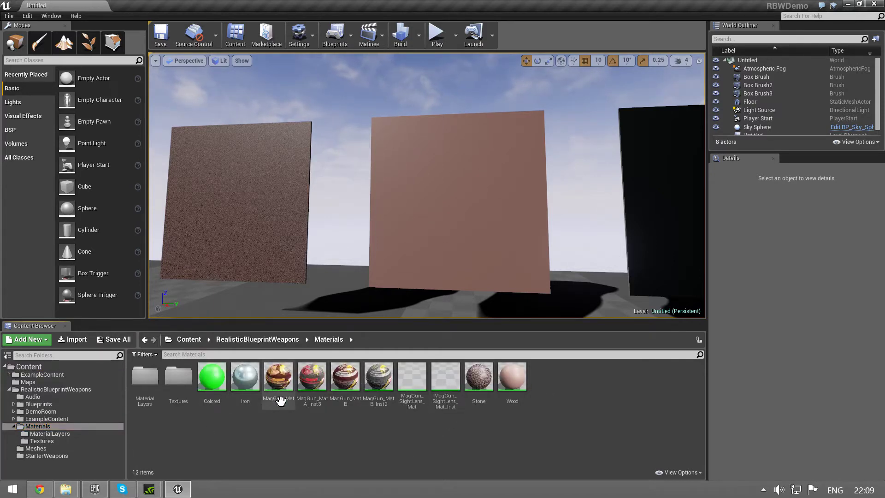
double_click(245, 376)
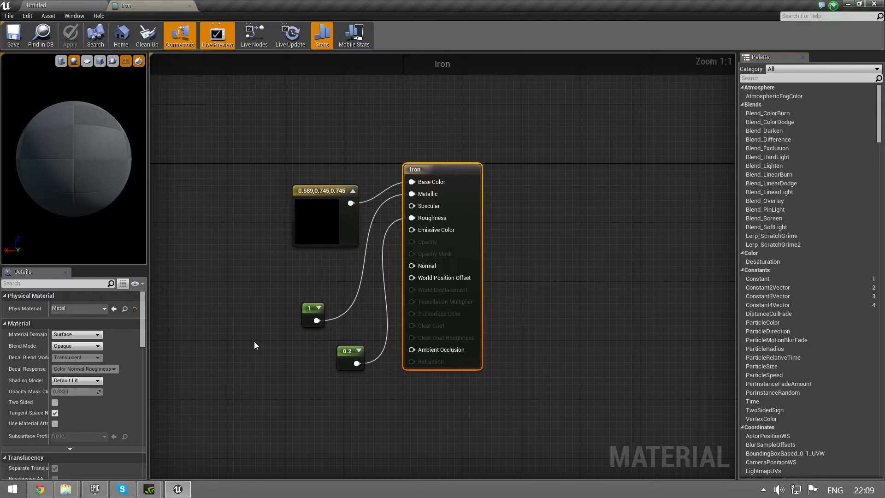
right_drag(323, 287, 316, 242)
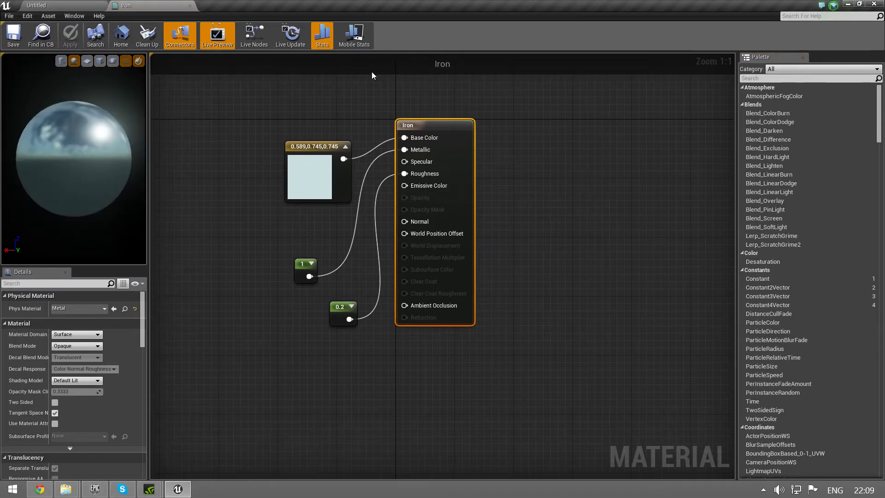
drag(257, 115, 567, 361)
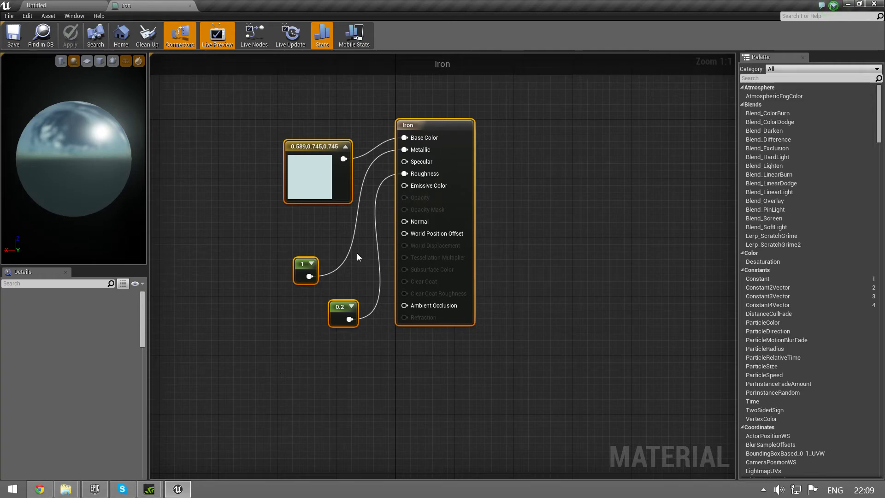
Select the Iron material's main node and inspect the physical materials available for its Phys Material property
click(457, 130)
right_drag(174, 290, 198, 331)
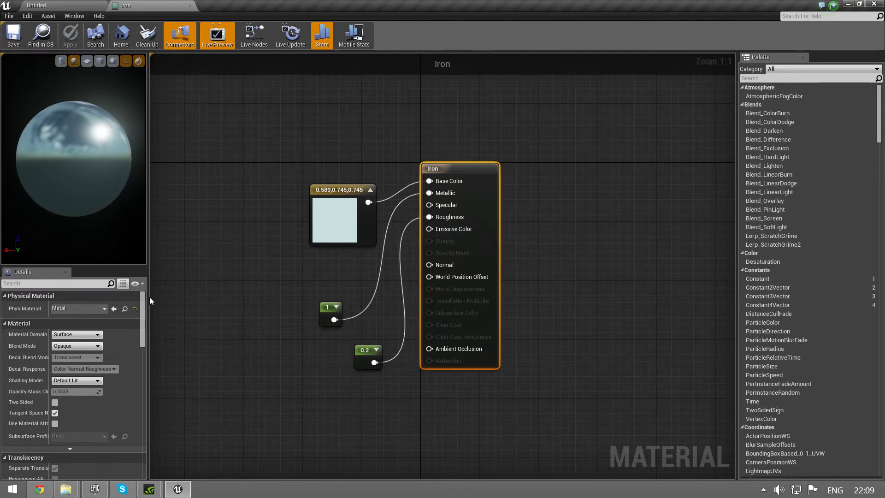
click(86, 309)
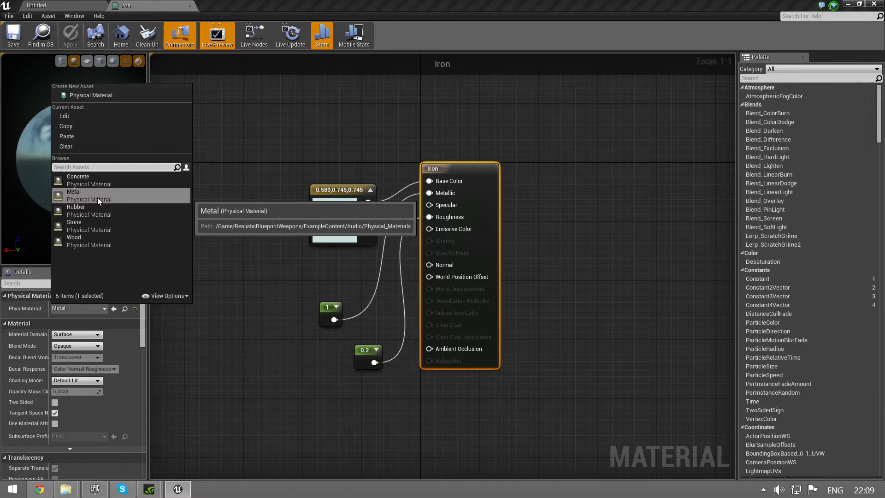
click(308, 356)
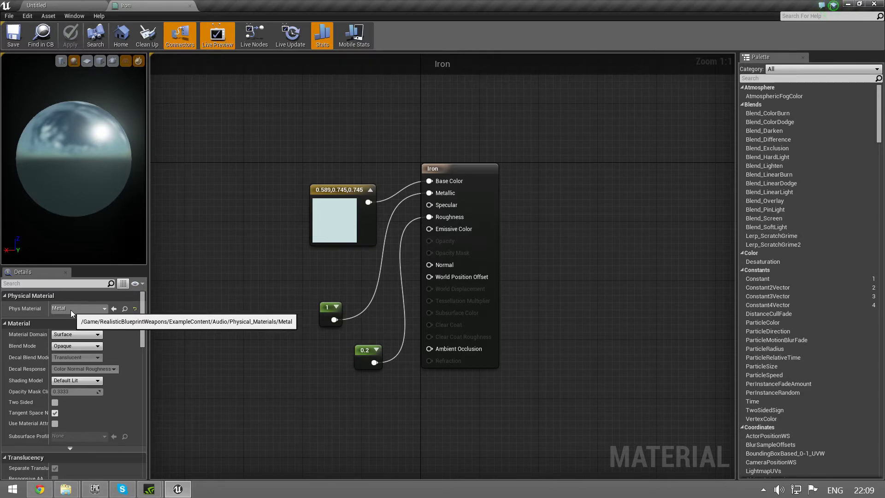
click(490, 169)
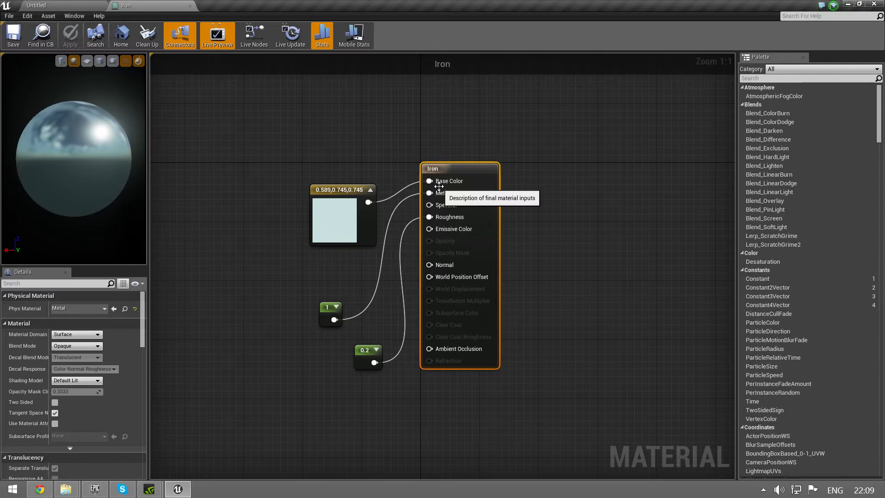
Open the Stone material and choose Stone as its Phys Material
click(48, 4)
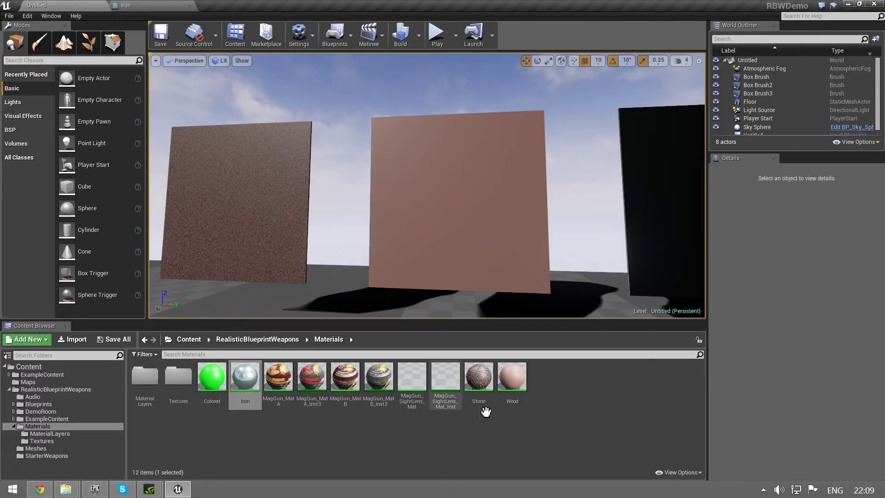
double_click(482, 382)
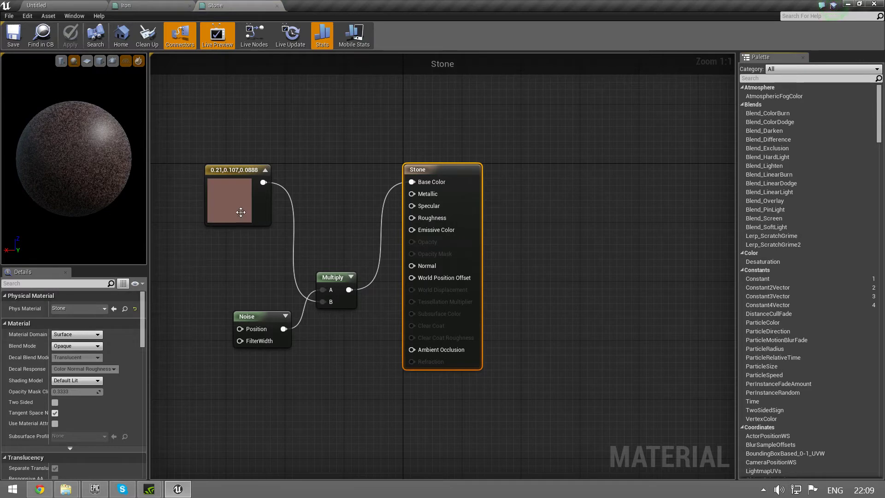
click(97, 310)
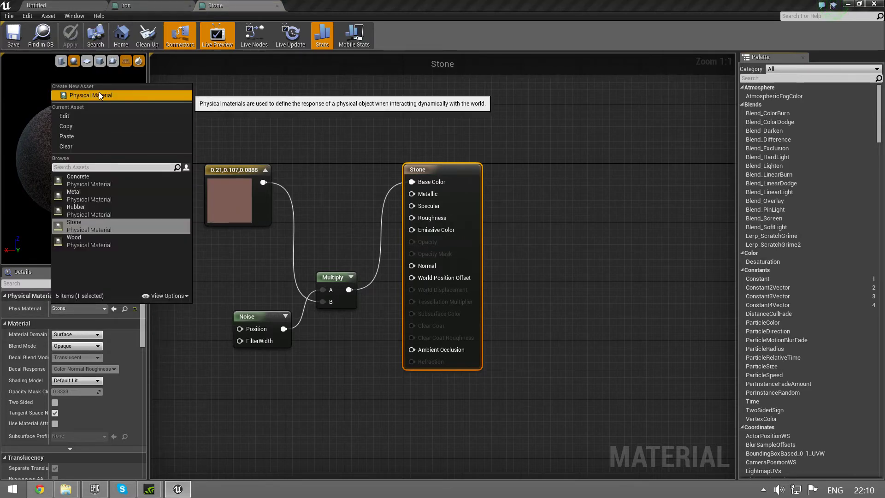
click(98, 222)
Open the Wood material to check its Phys Material, and return to the level
click(60, 6)
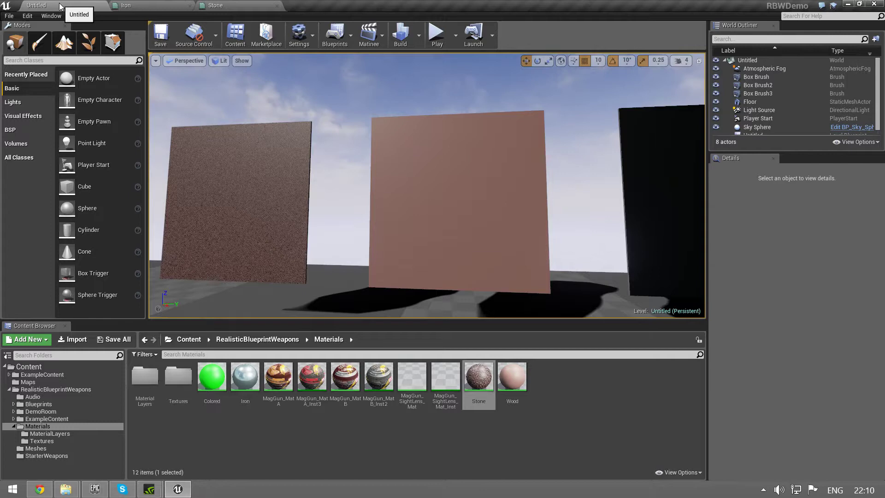
double_click(512, 377)
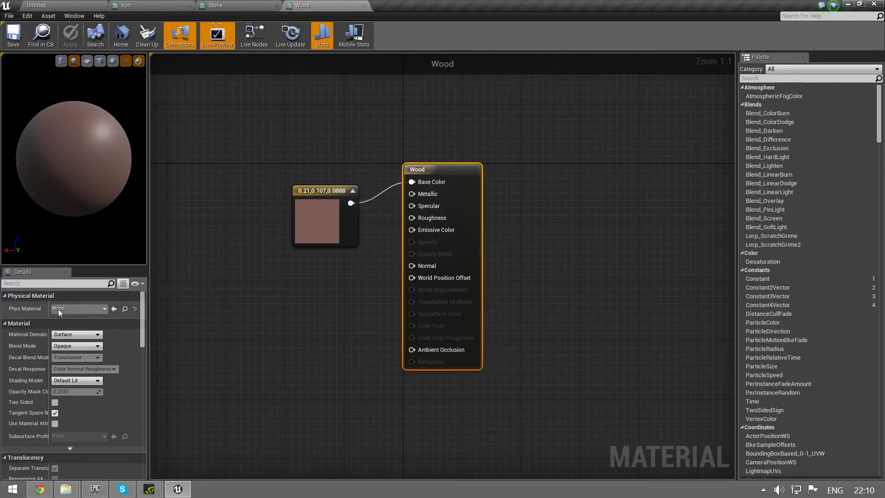
click(74, 5)
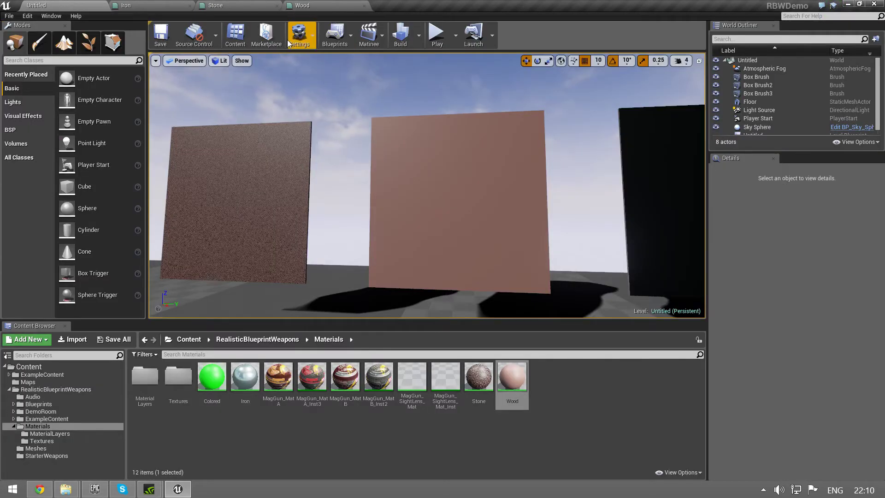
Play the level and fire several shots at the iron wall from different angles
click(438, 33)
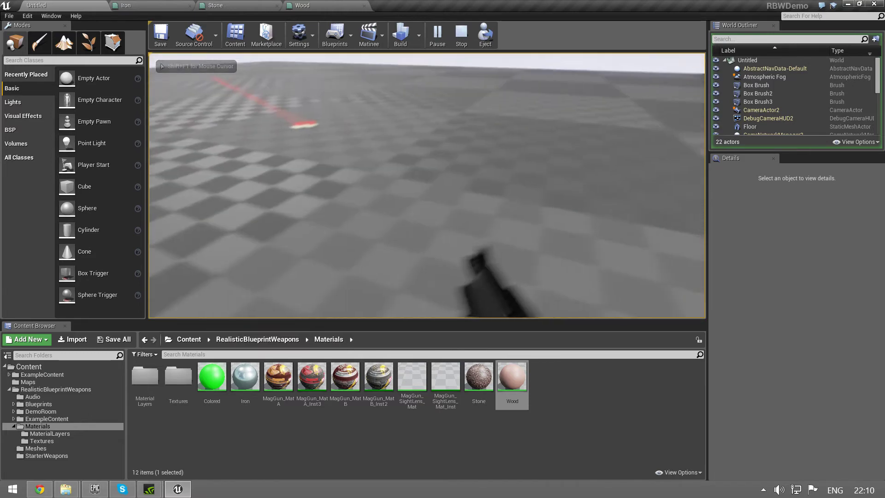
key(w)
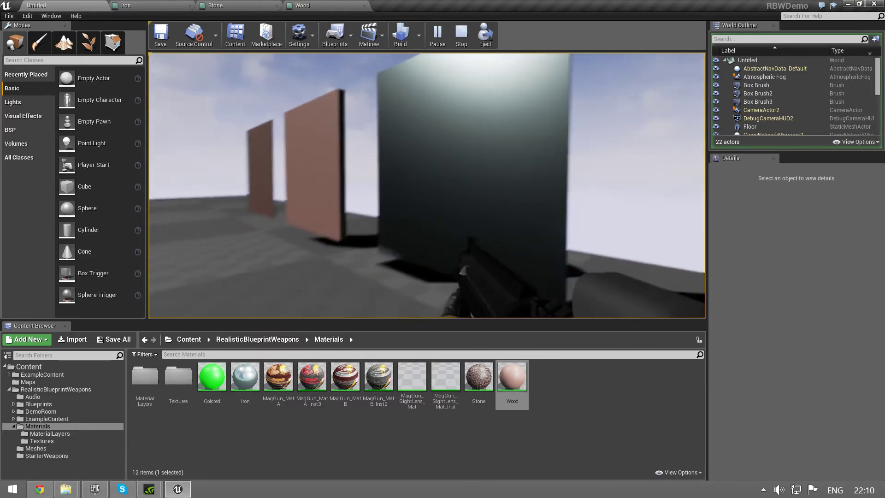
key(d)
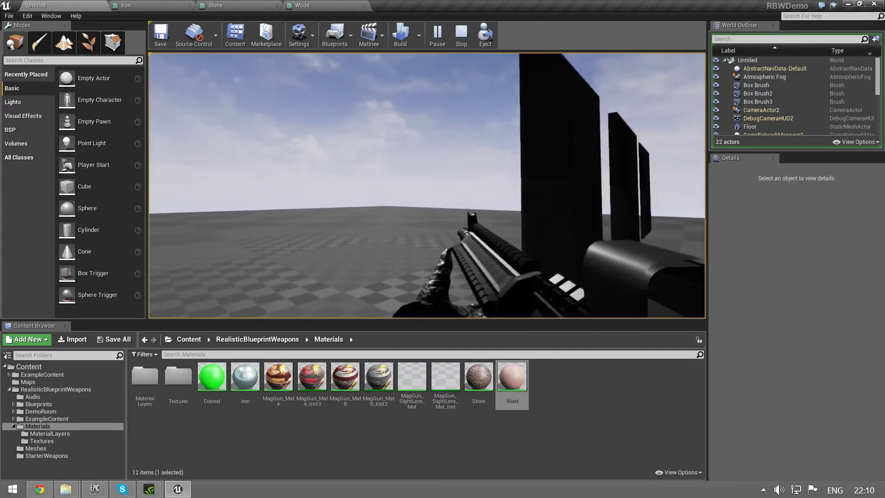
click(427, 185)
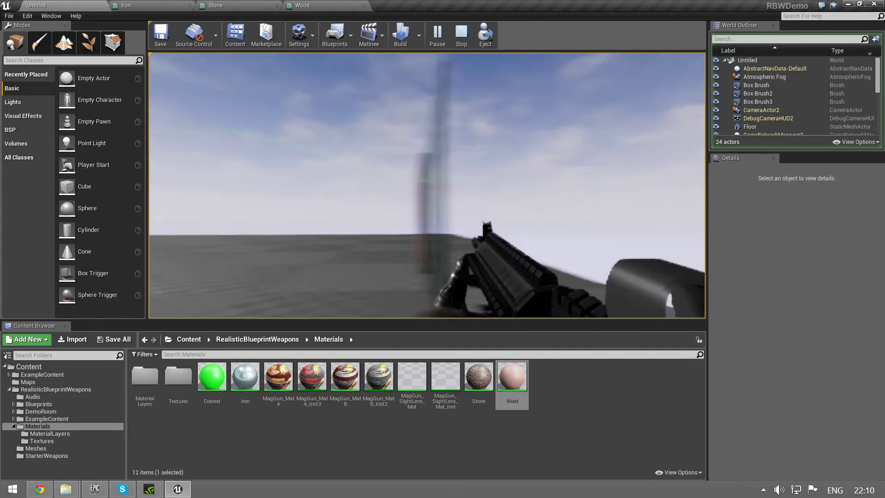
key(w)
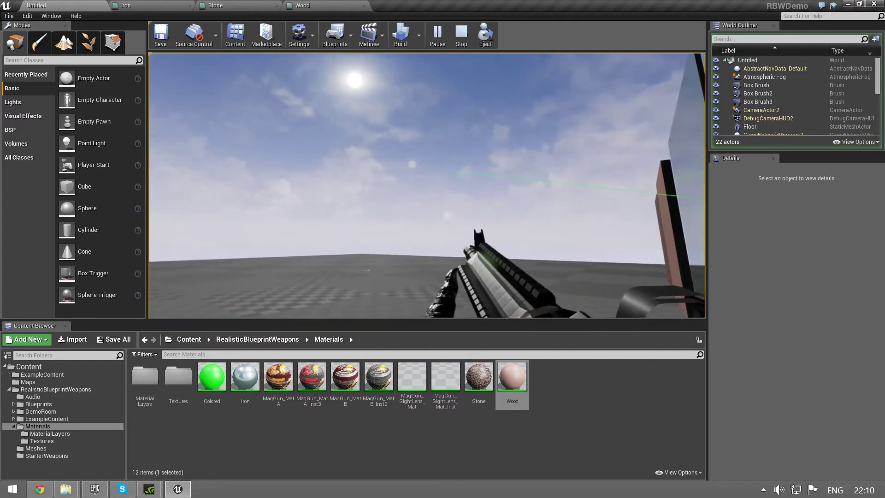
click(426, 186)
key(w)
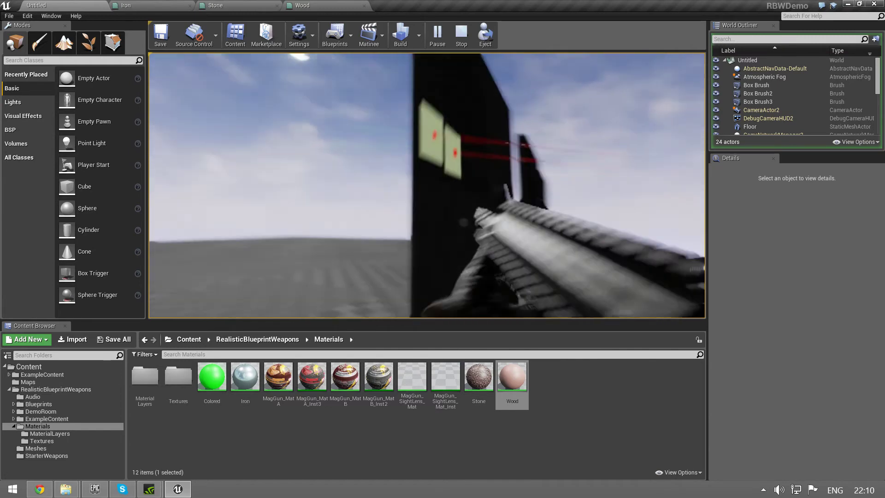
click(427, 186)
key(d)
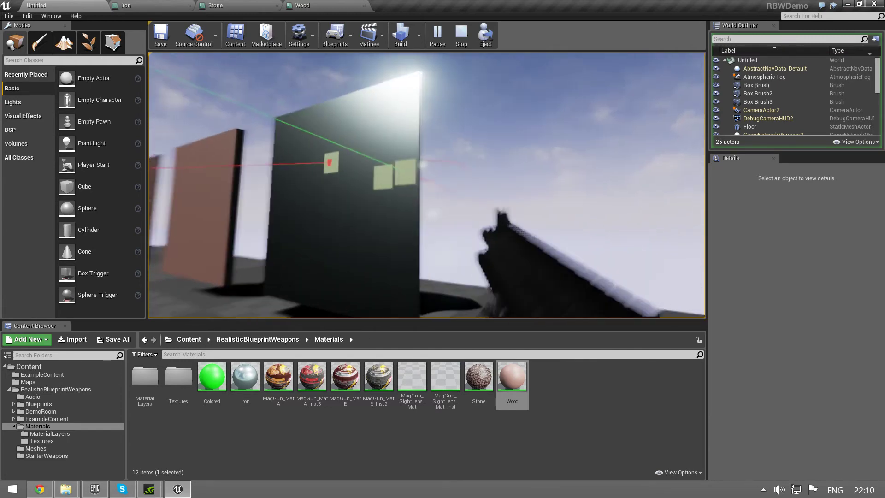
Examine the bullet trajectories and impact marks around the iron wall, and end the play session
key(a)
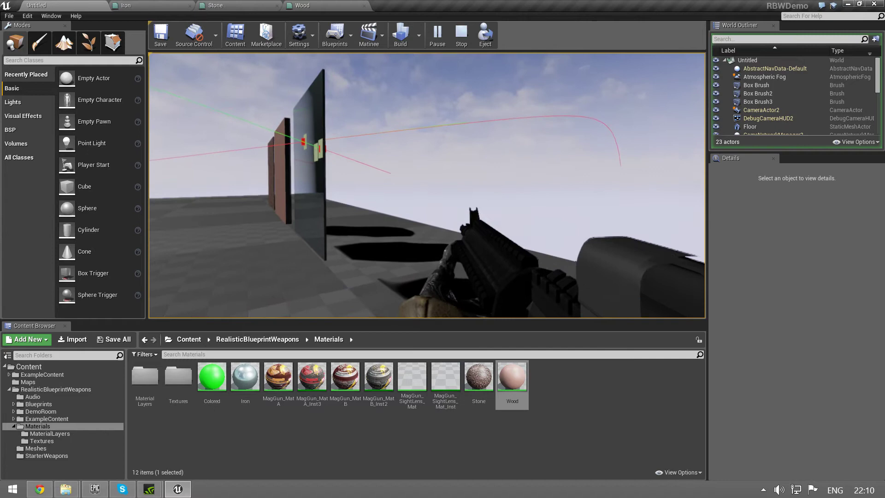
key(w)
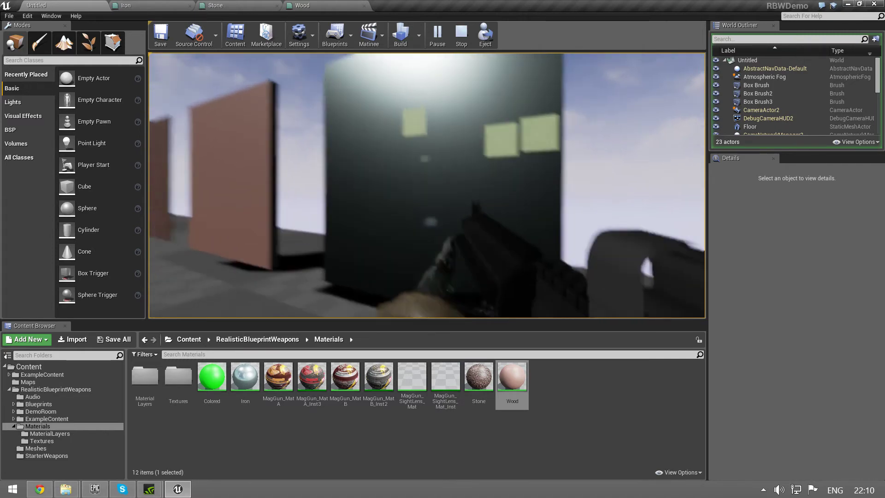
key(space)
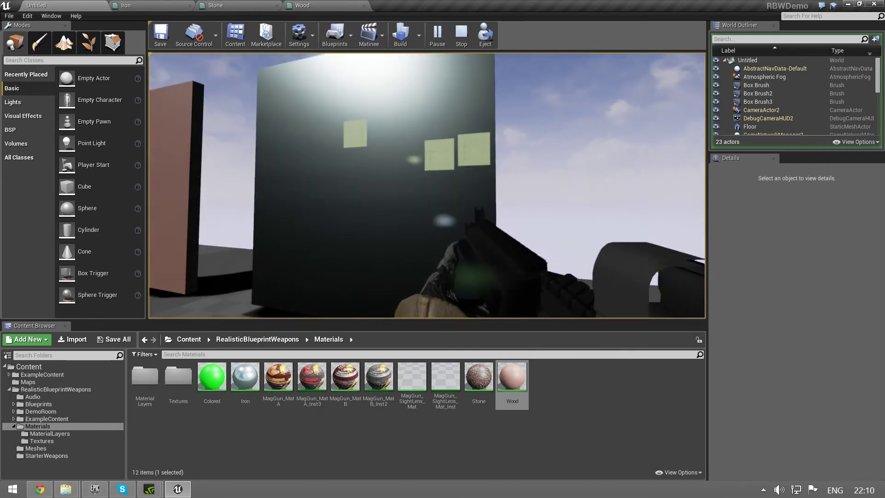
key(Escape)
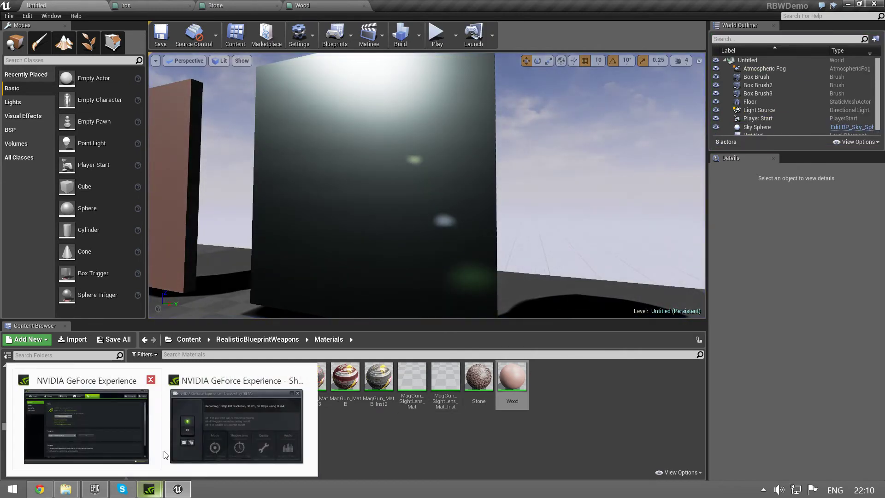
Open the ImpactBehaviorData table from the RealisticBlueprintWeapons Blueprints folder
click(416, 431)
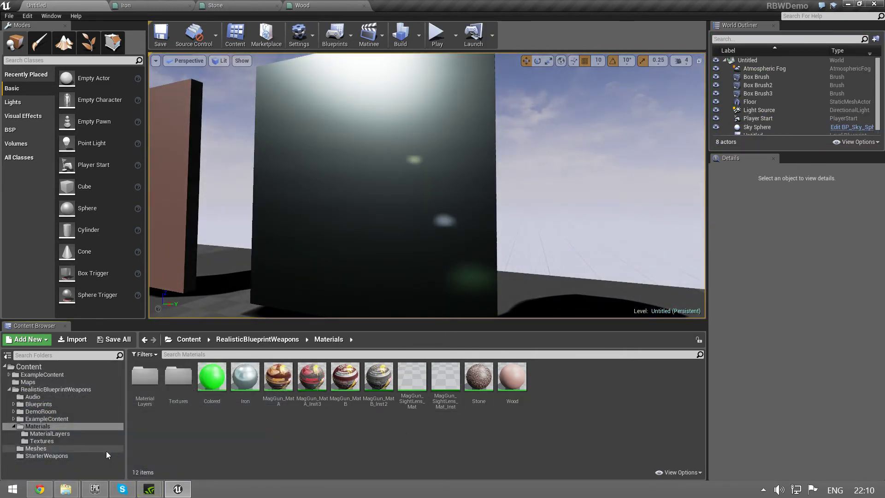
click(14, 404)
click(46, 406)
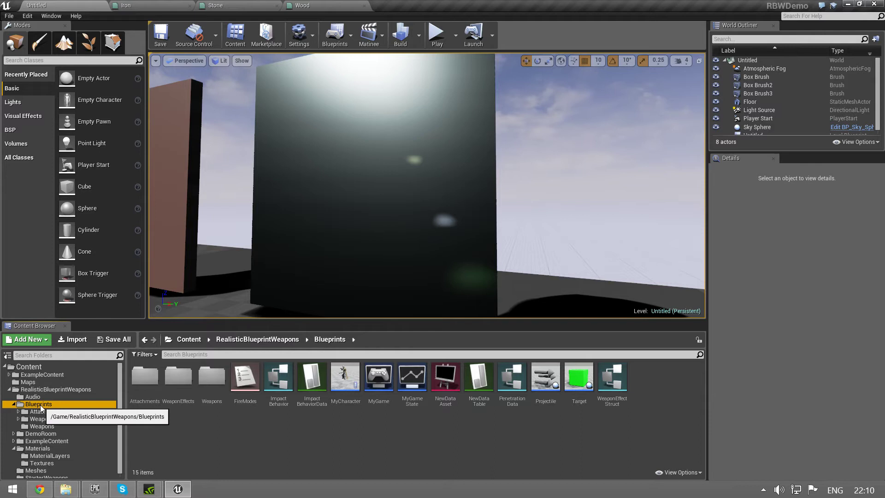
click(291, 421)
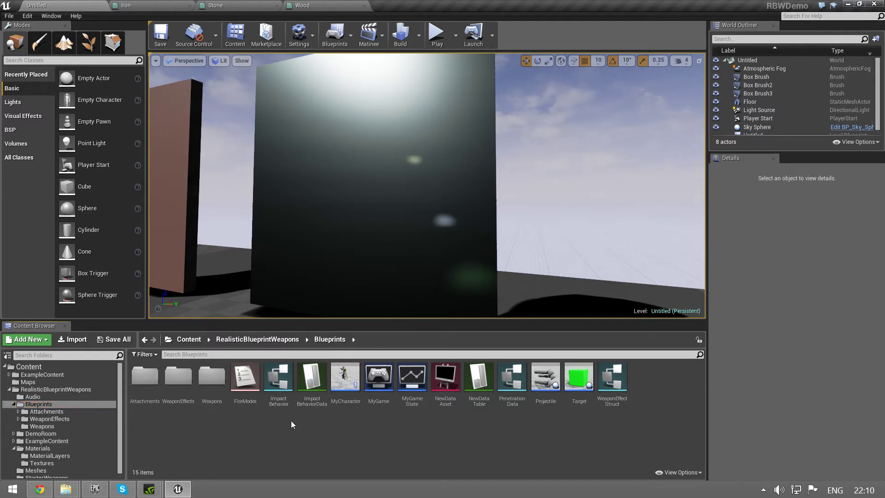
double_click(322, 379)
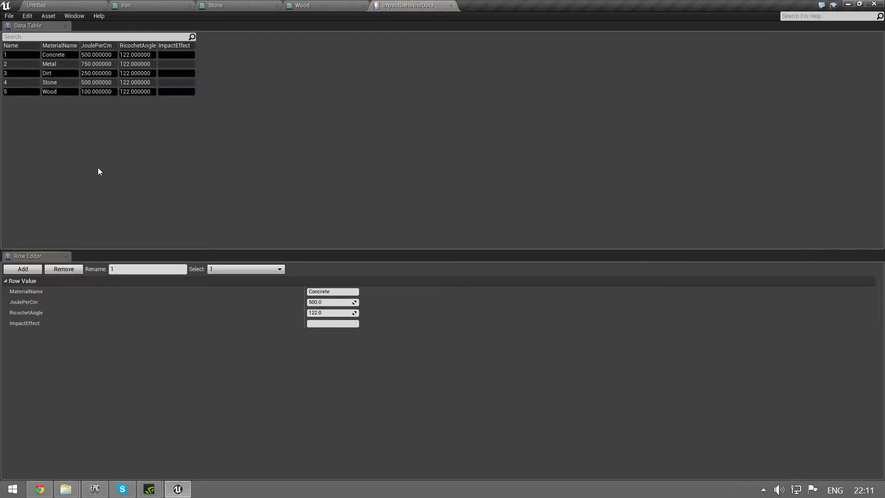
Inspect the Concrete, Metal, Dirt, Stone and Wood rows of the data table and their MaterialName fields
click(62, 54)
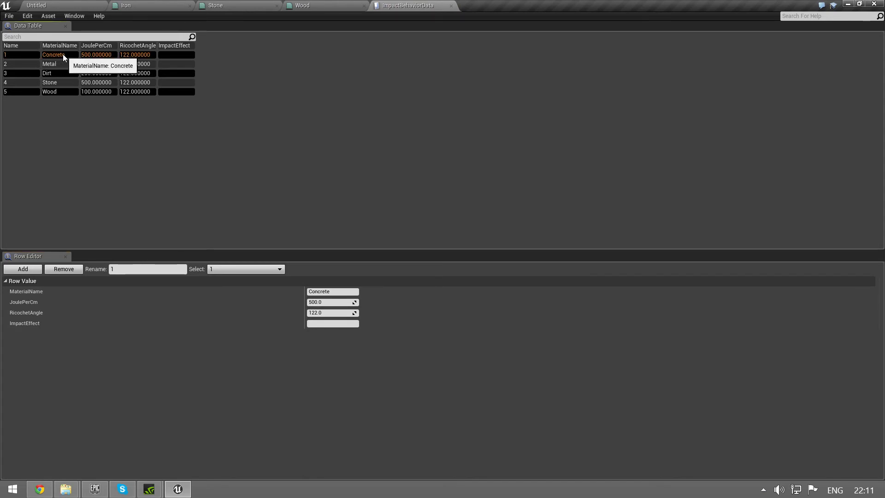
click(71, 63)
click(69, 73)
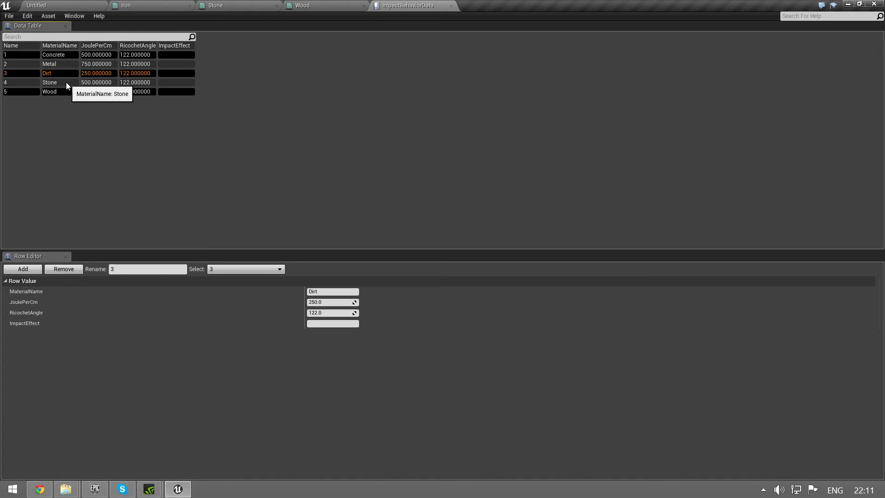
click(66, 82)
click(65, 92)
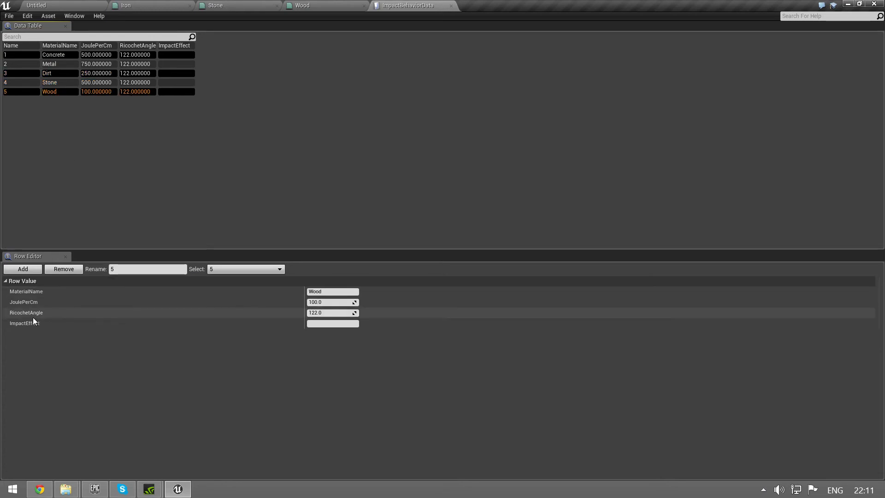
click(332, 294)
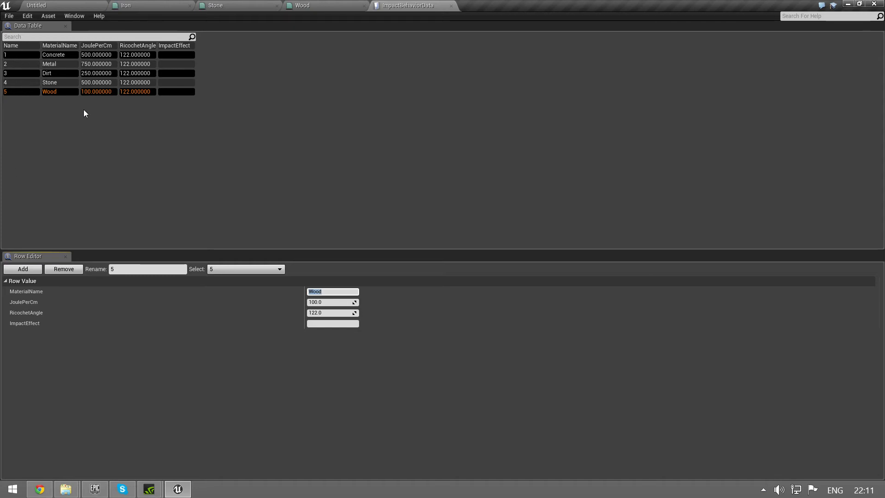
click(63, 55)
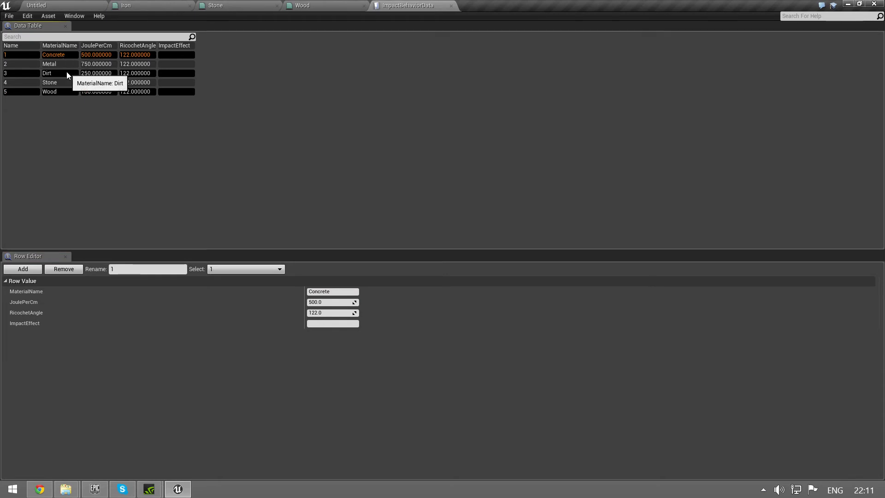
Check the Iron material's Phys Material choices, and inspect the matching Metal row in the ImpactBehaviorData table
click(175, 4)
click(76, 312)
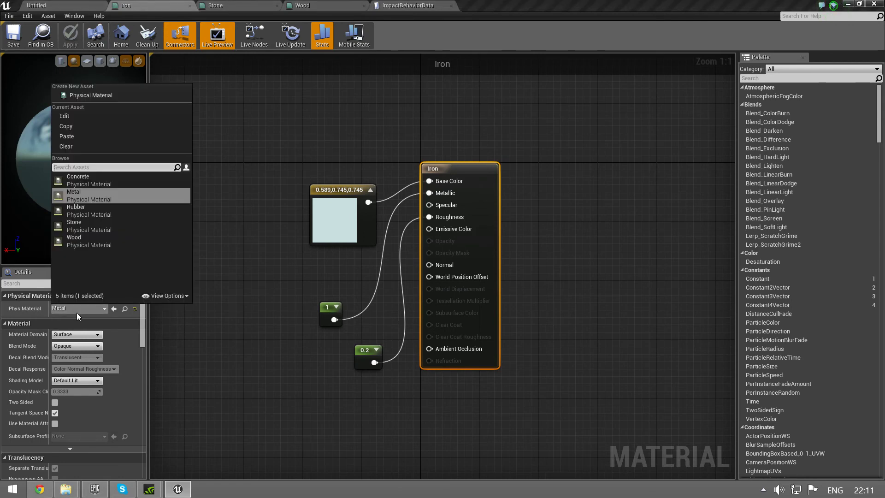
click(253, 156)
click(332, 5)
click(403, 4)
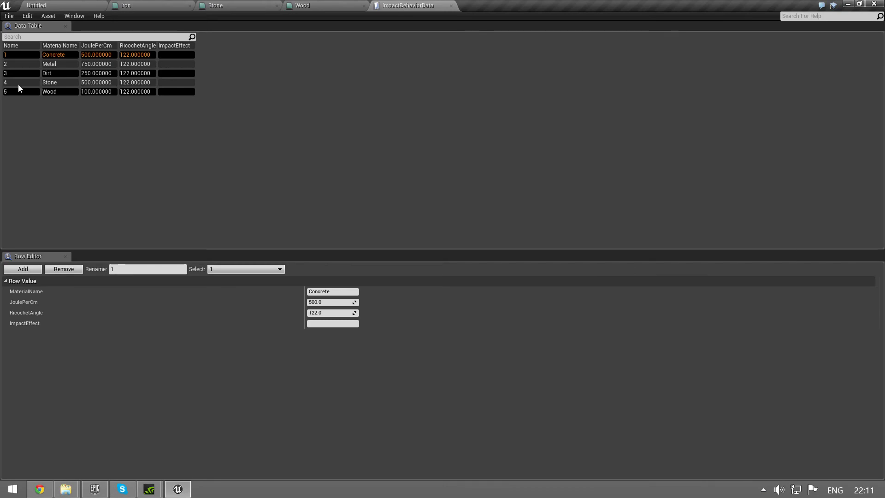
click(56, 68)
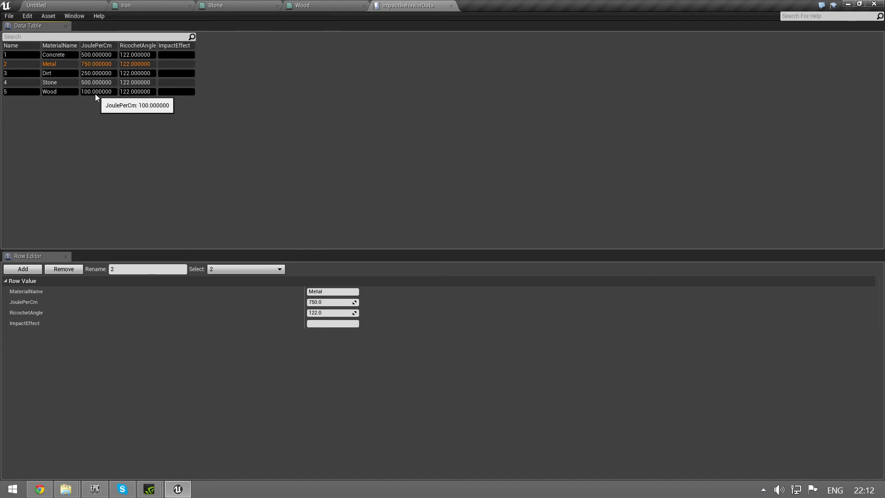
Add a row to the data table with MaterialName Paper and JoulePerCm 100
click(24, 272)
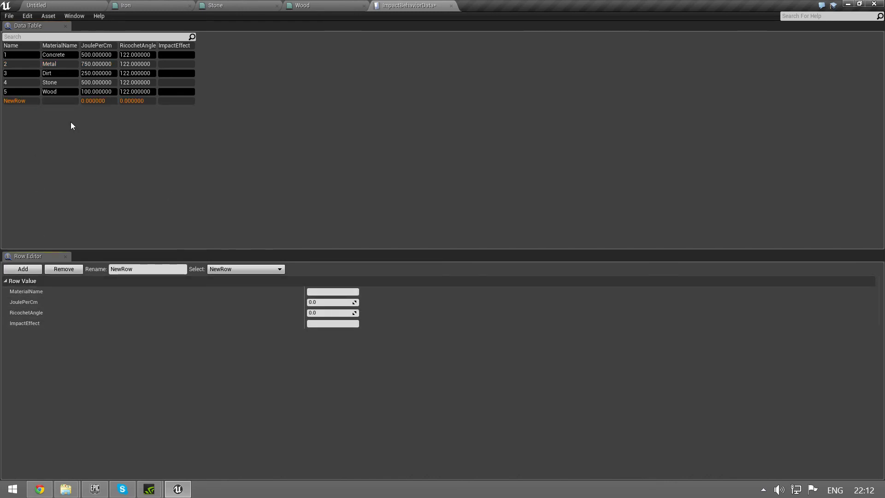
click(344, 291)
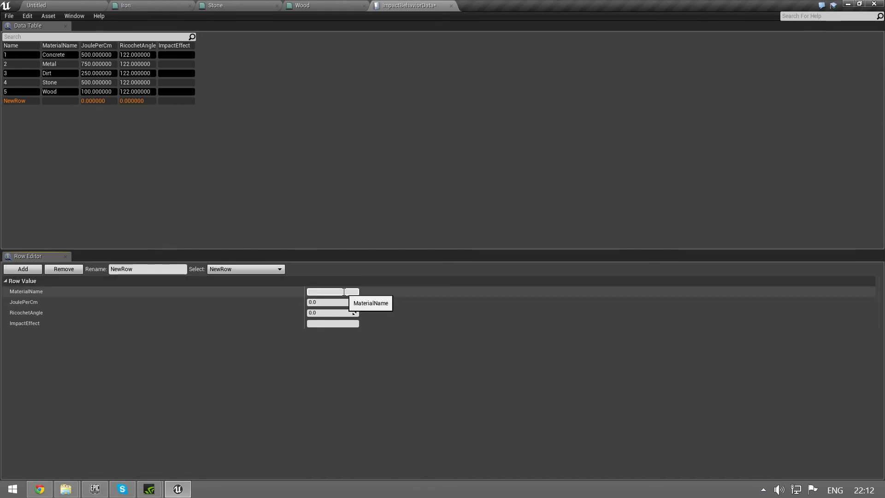
text(Paper)
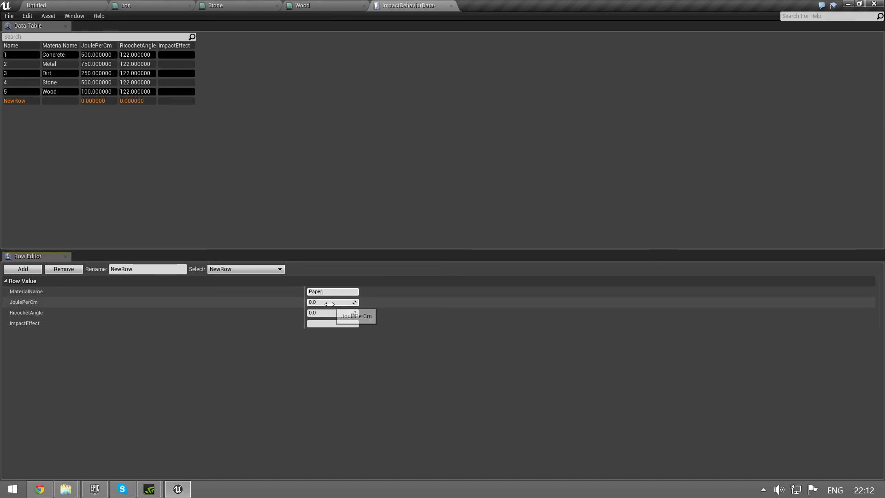
click(329, 302)
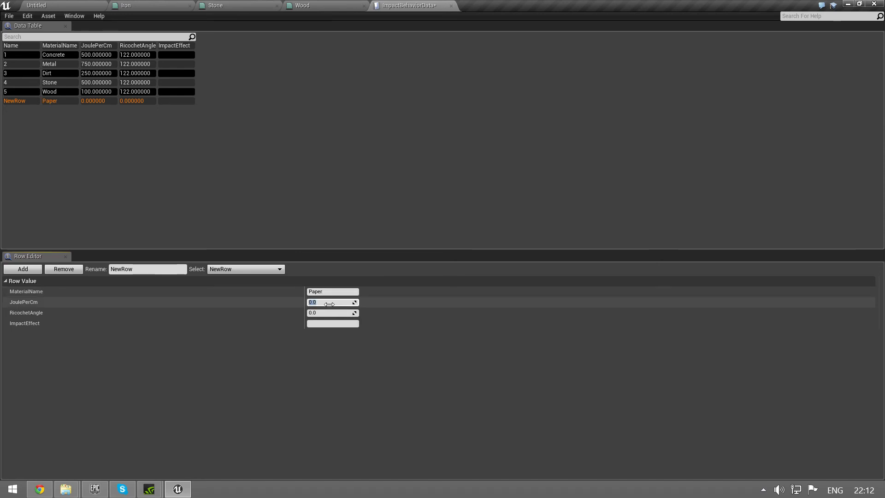
text(100)
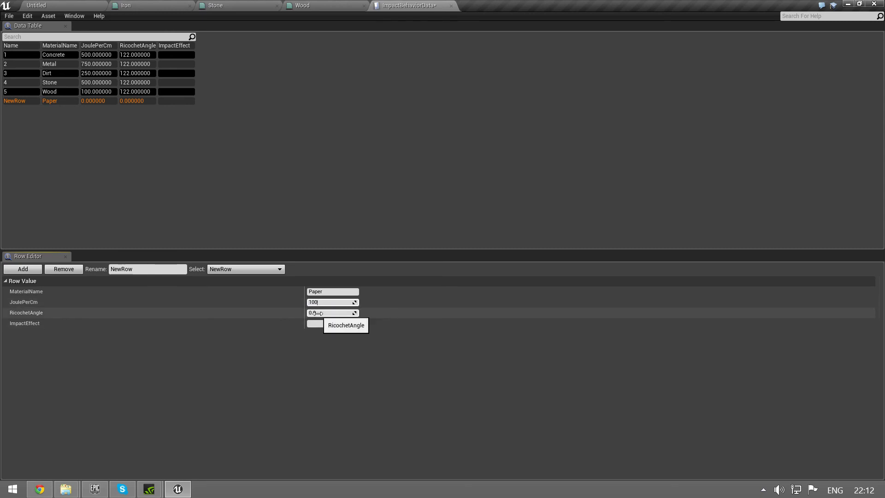
click(315, 313)
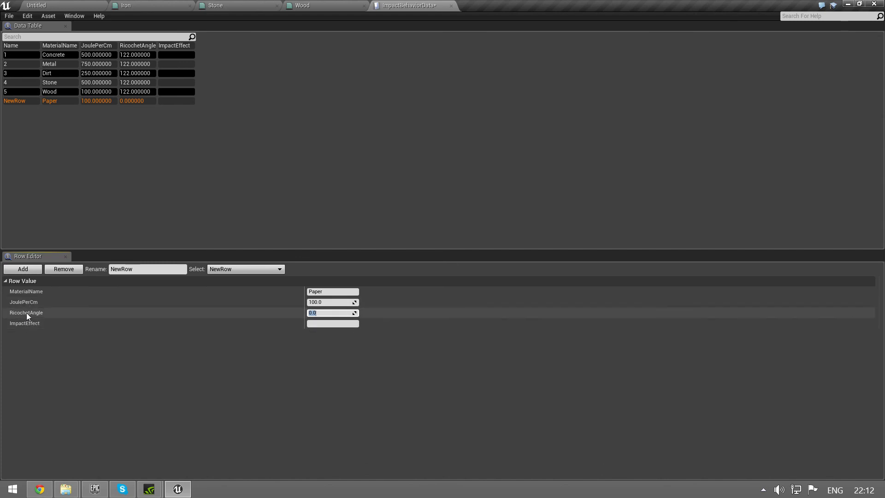
click(168, 172)
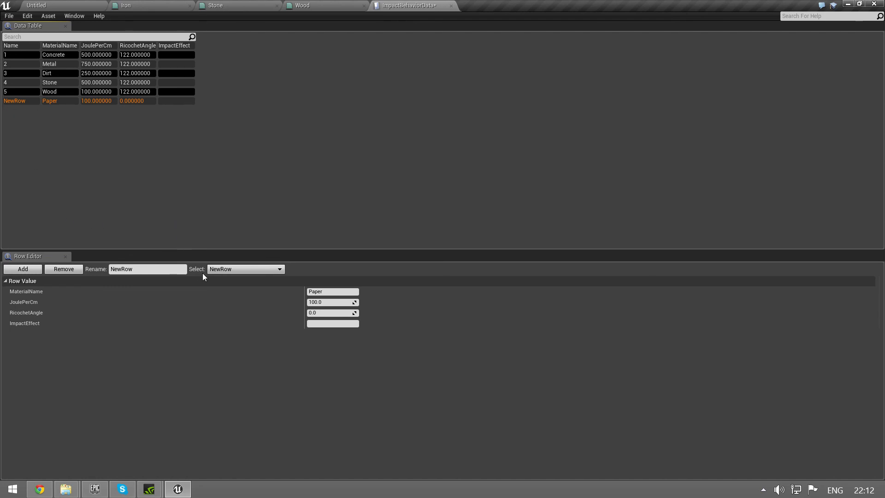
Rename the new Paper row to 6
click(167, 271)
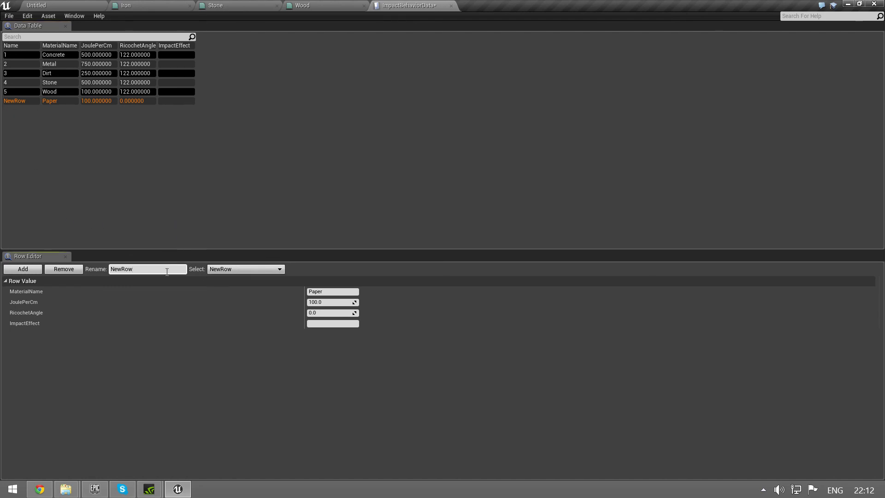
drag(167, 271, 1, 268)
text(6)
key(Return)
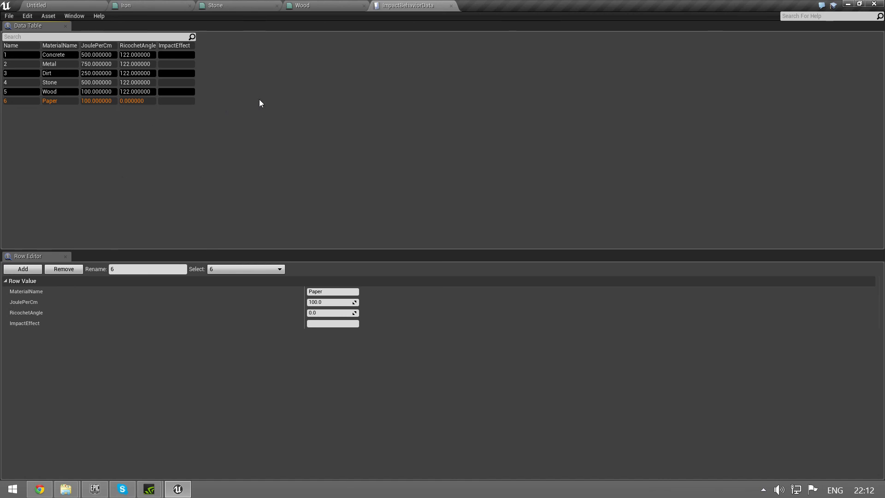
Return to the level, play it, and fire at the iron wall to examine the bullet trajectories
click(52, 5)
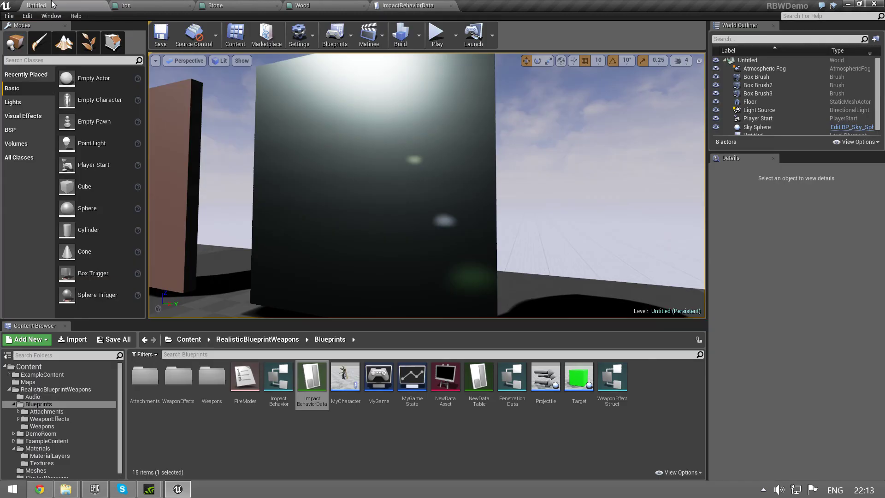
click(438, 37)
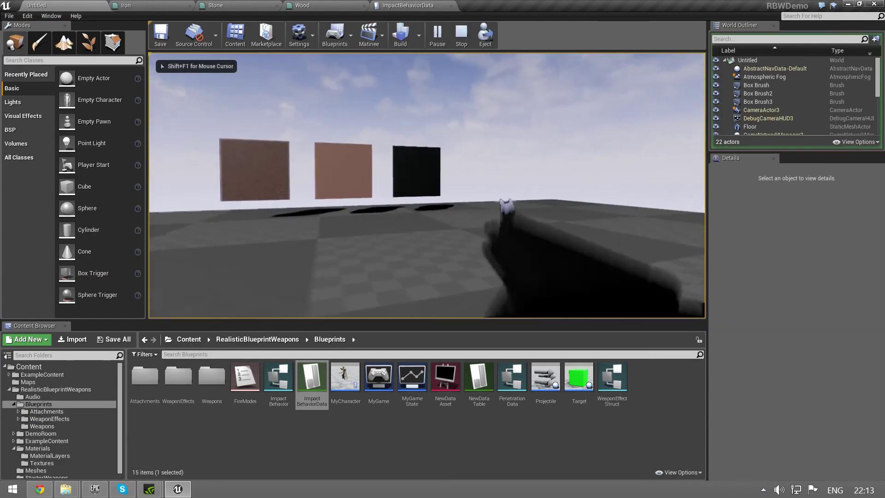
key(w)
click(427, 186)
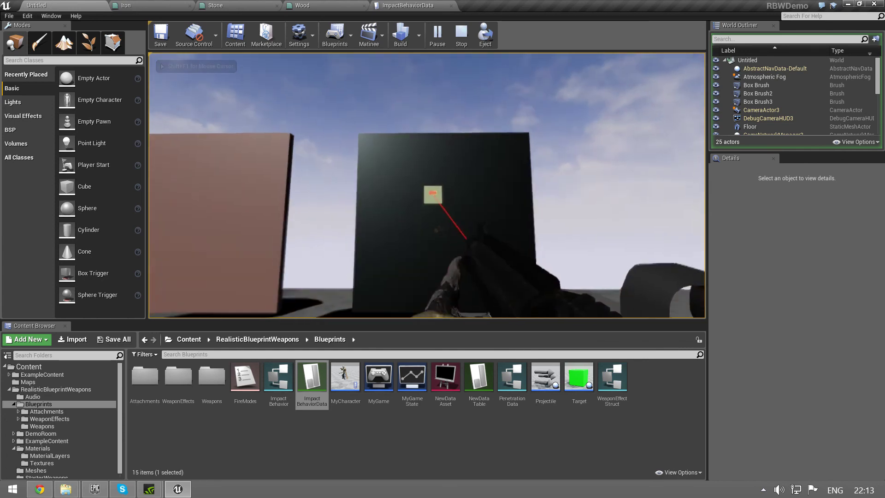
click(427, 186)
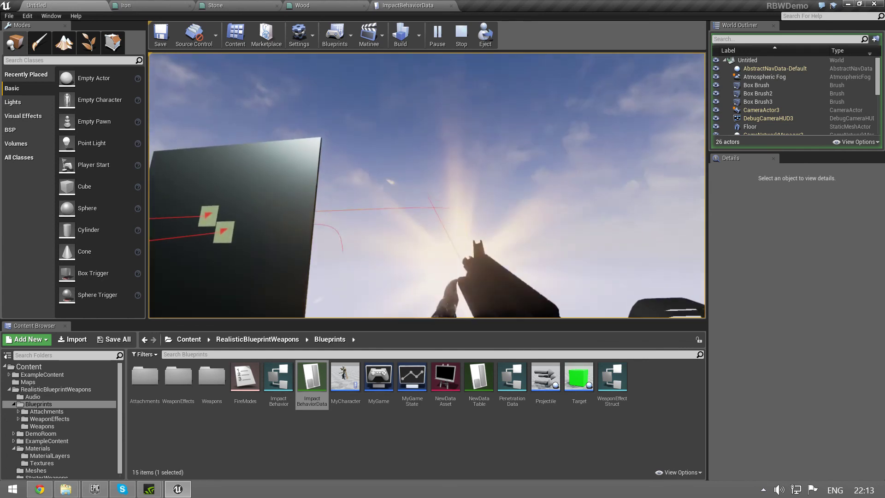
key(d)
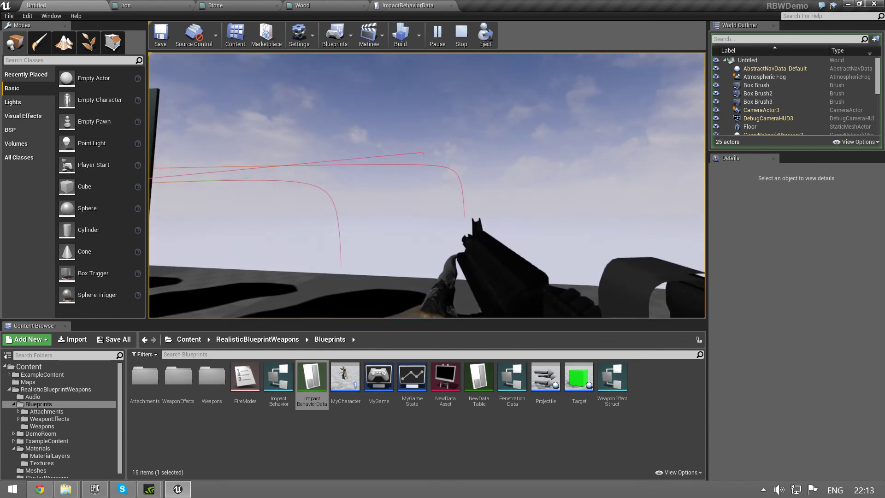